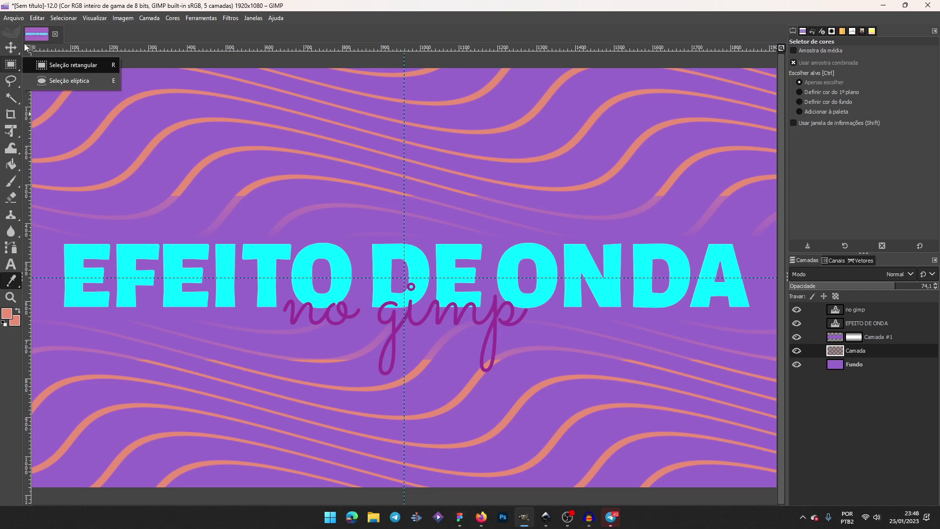
Step: Create a new 1920 × 1080 px RGB image filled with the background color
click(14, 18)
click(23, 32)
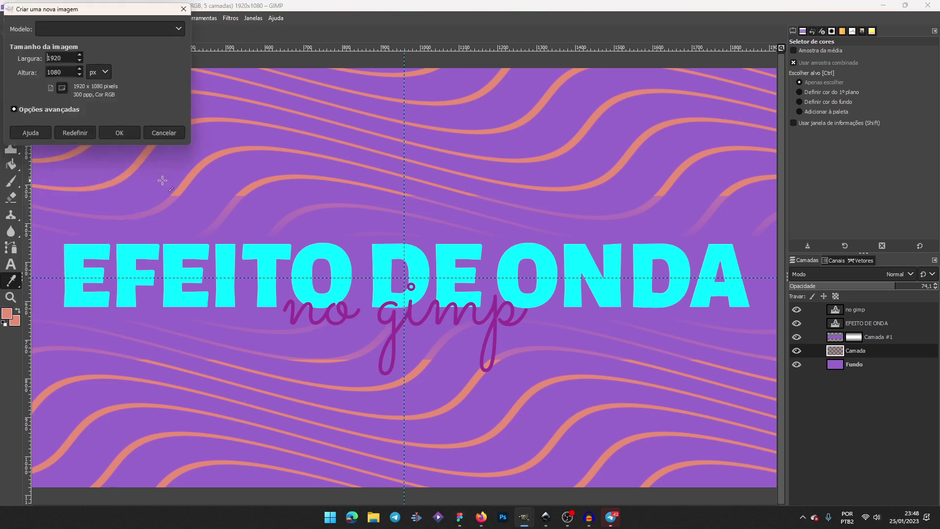
click(40, 109)
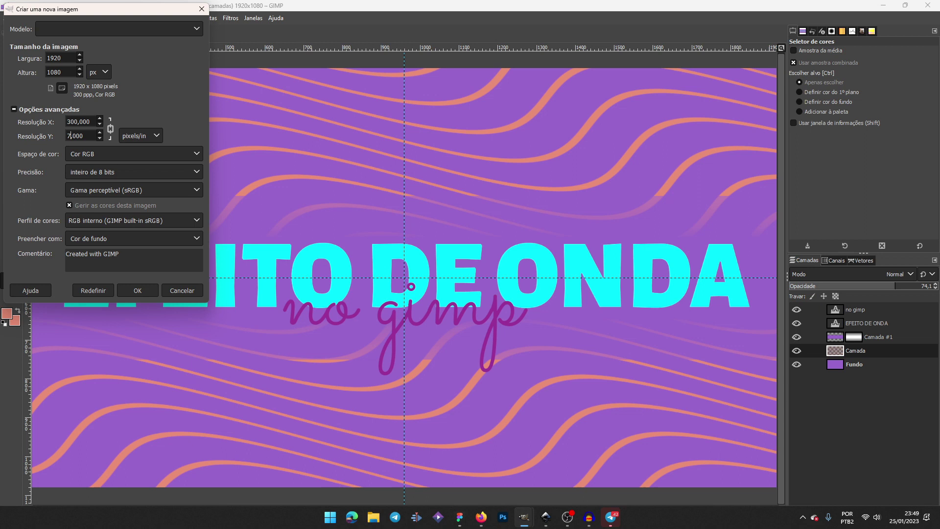
click(137, 291)
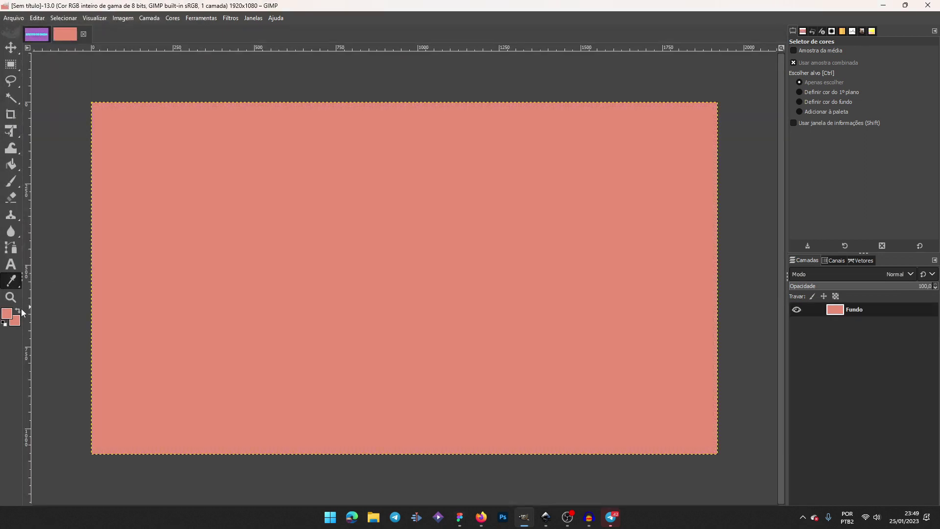
Step: Change the foreground color to a bright blue and fill the Fundo layer with it
click(6, 316)
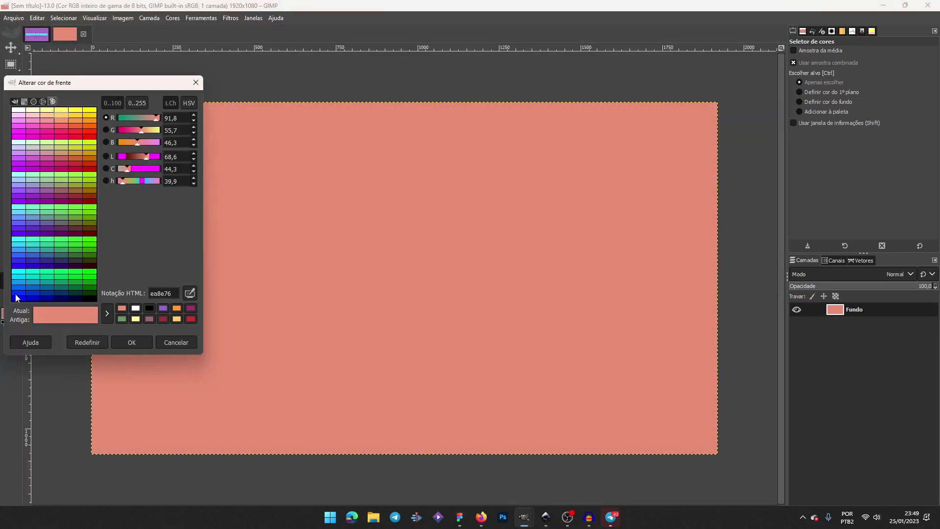
click(19, 296)
click(132, 342)
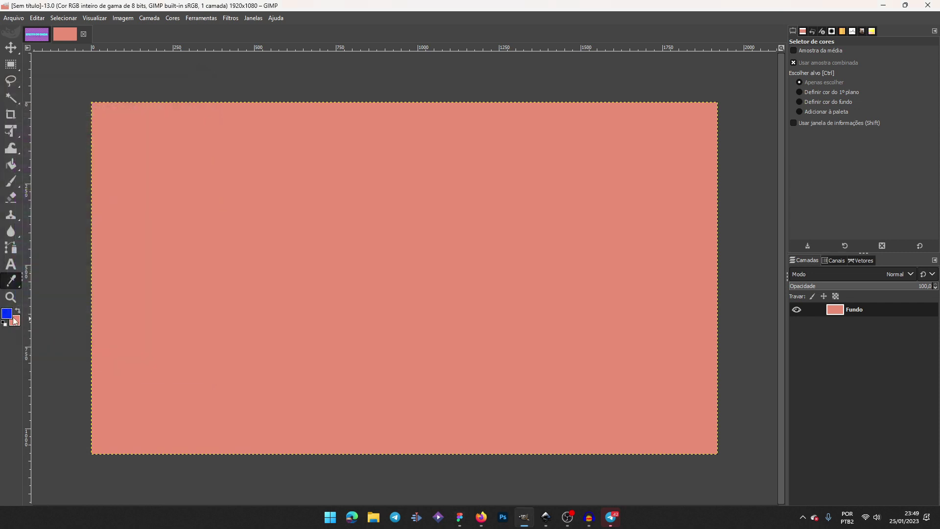
key(ctrl+comma)
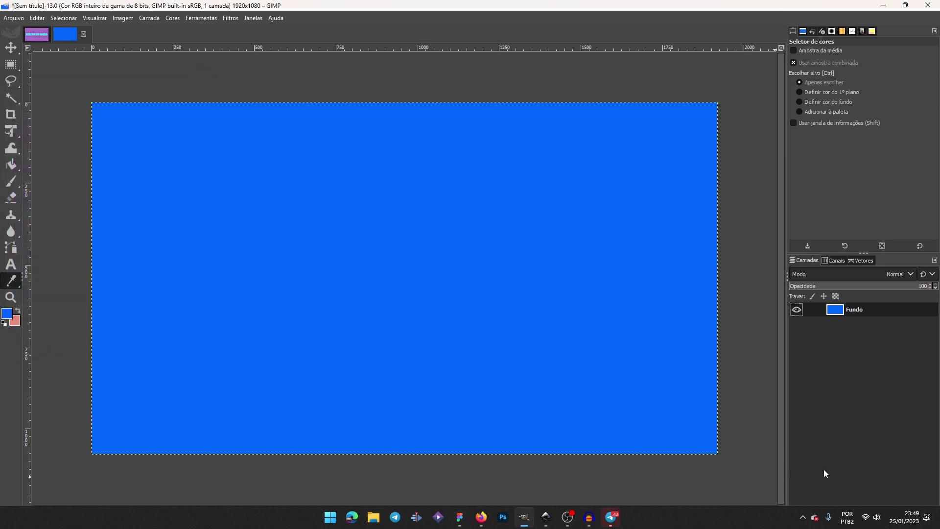
Step: Add a transparent layer named "ondas" and fill it with the salmon background color
key(F11)
click(804, 524)
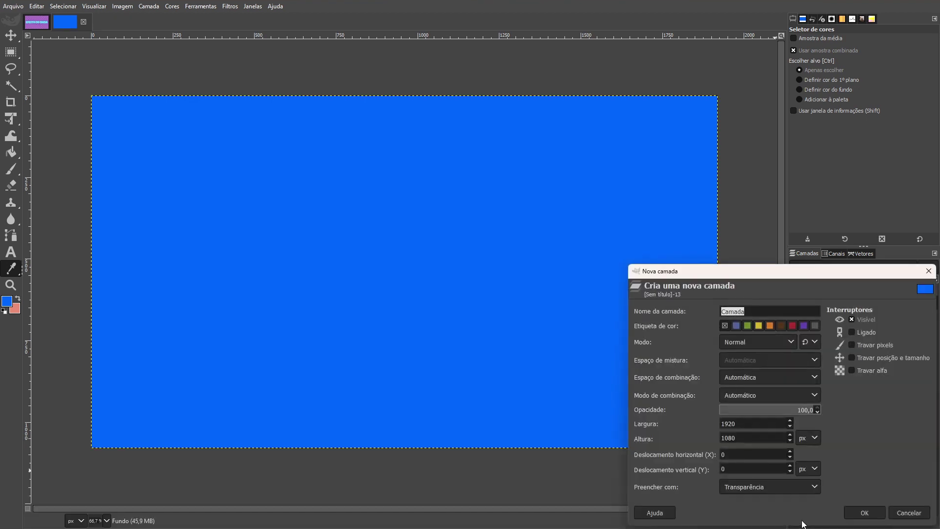
text(ondas)
key(Return)
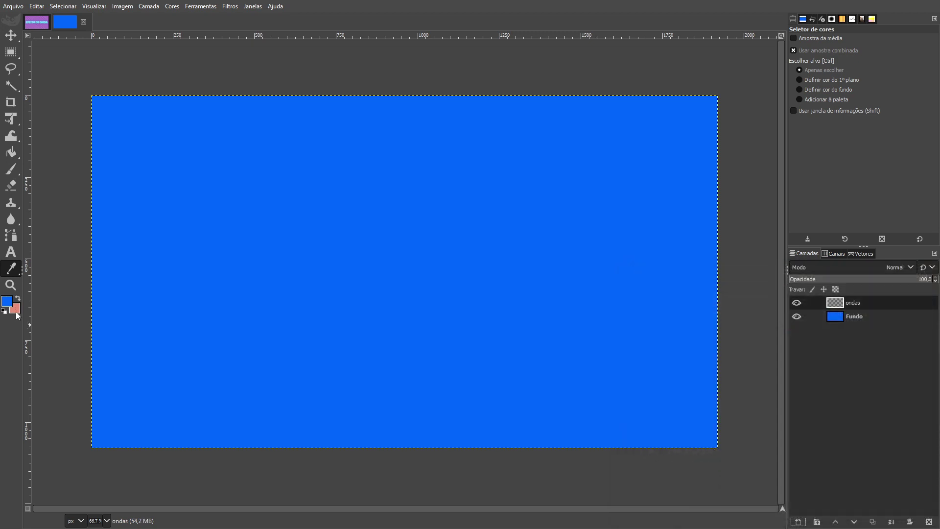
drag(16, 311, 87, 400)
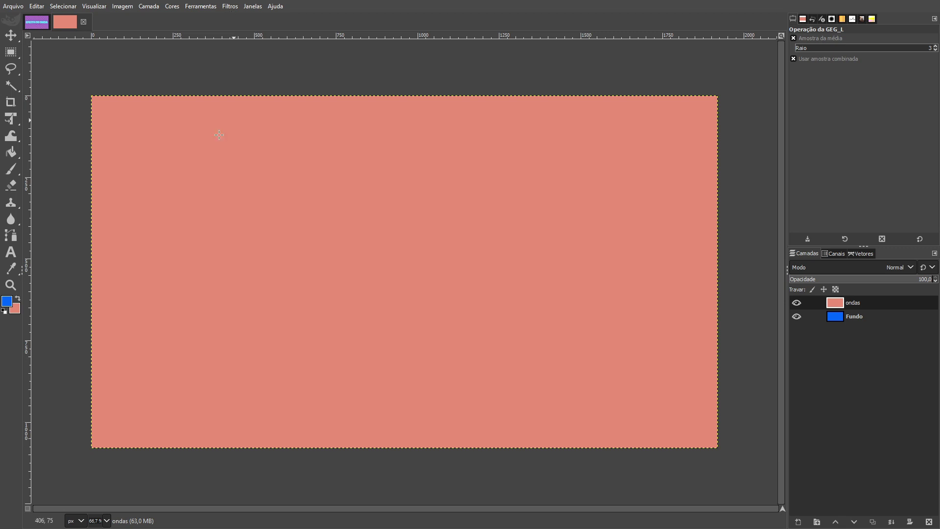
Step: Start the Pixelizar filter on the ondas layer and unlink its block width/height and its X/Y size ratios
right_click(162, 190)
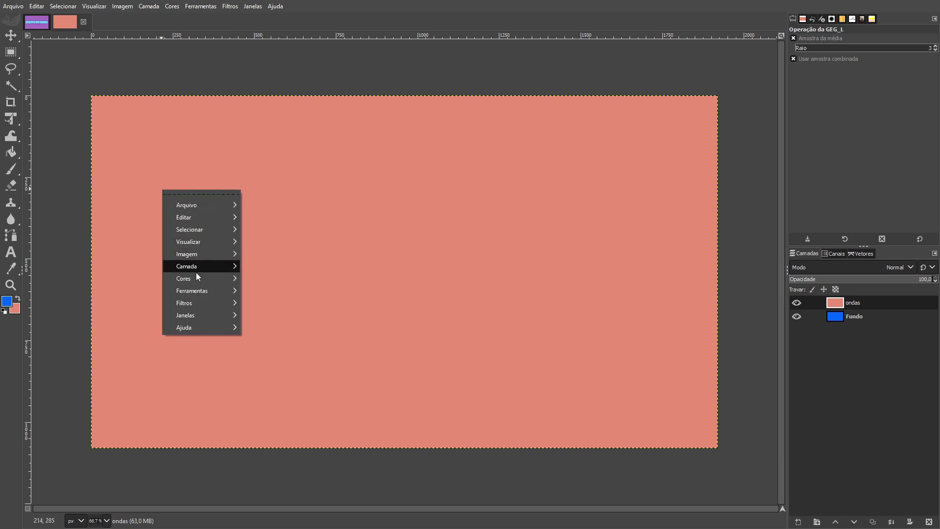
mouse_move(196, 302)
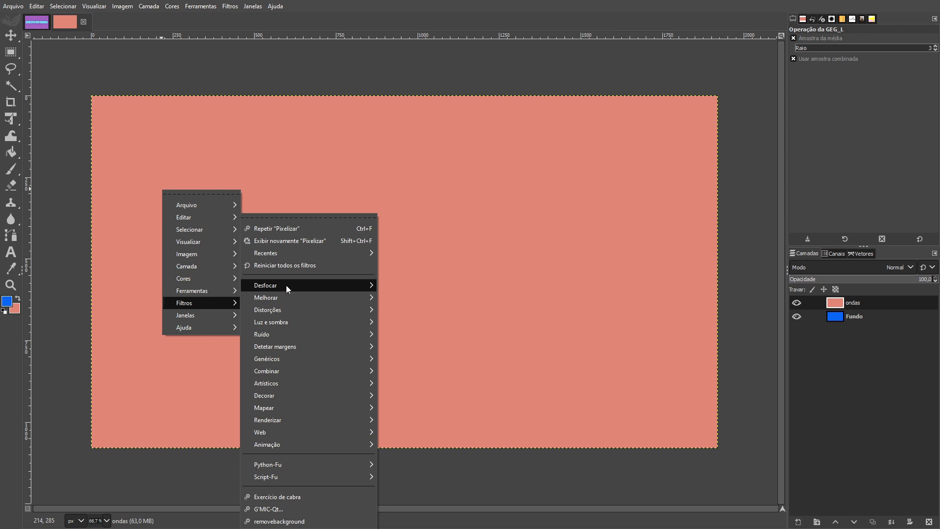
mouse_move(286, 285)
click(401, 357)
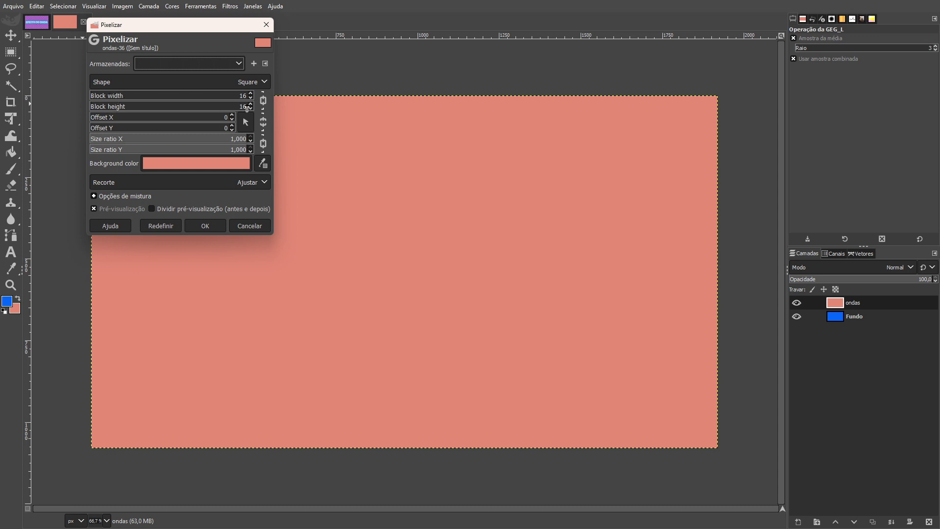
click(264, 101)
click(264, 100)
click(264, 144)
mouse_move(230, 143)
mouse_down()
mouse_move(172, 142)
mouse_move(242, 143)
mouse_up()
Step: Make the Pixelizar background color fully transparent with an alpha of 0
click(154, 164)
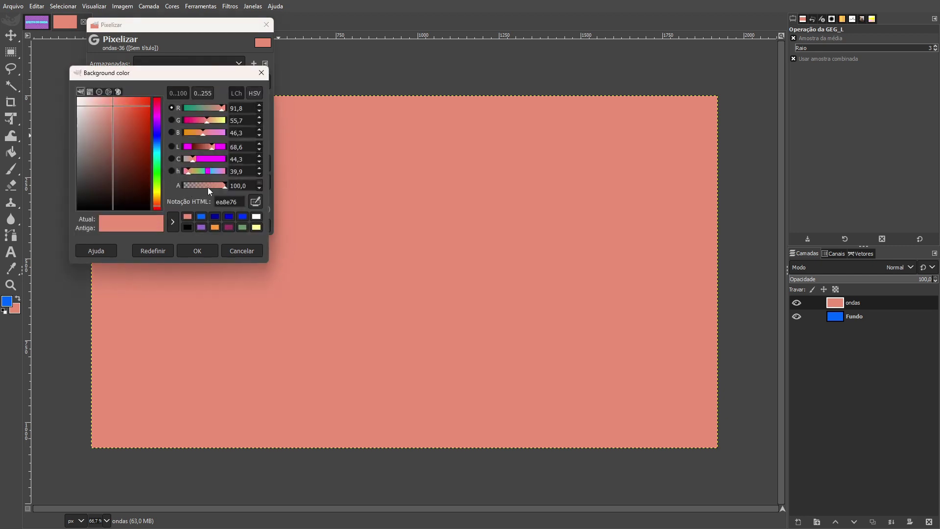
drag(225, 186, 100, 189)
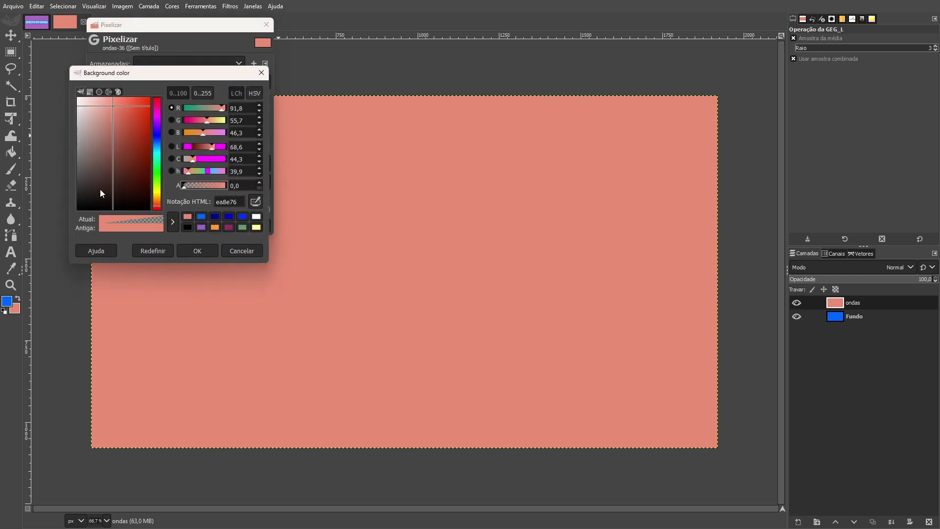
click(200, 251)
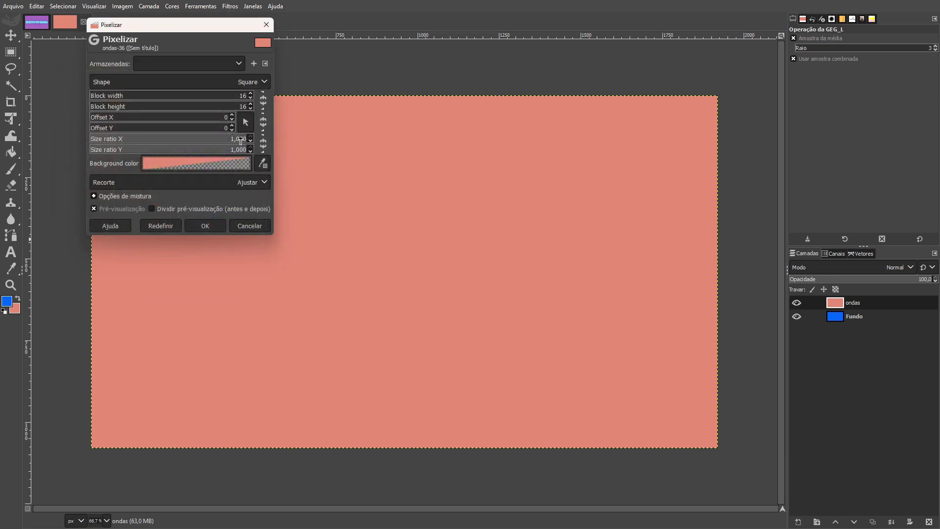
Step: Try vertical stripes by lowering Size ratio X to about 0.27, and restore the ratio to 1
drag(240, 140, 132, 141)
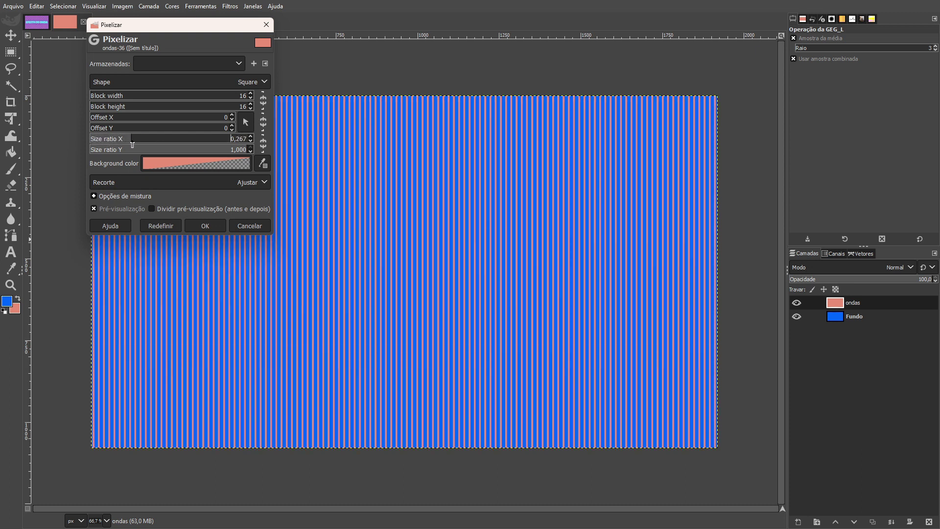
mouse_move(135, 141)
mouse_down()
mouse_move(113, 141)
mouse_move(237, 151)
mouse_move(122, 142)
mouse_move(132, 143)
mouse_up()
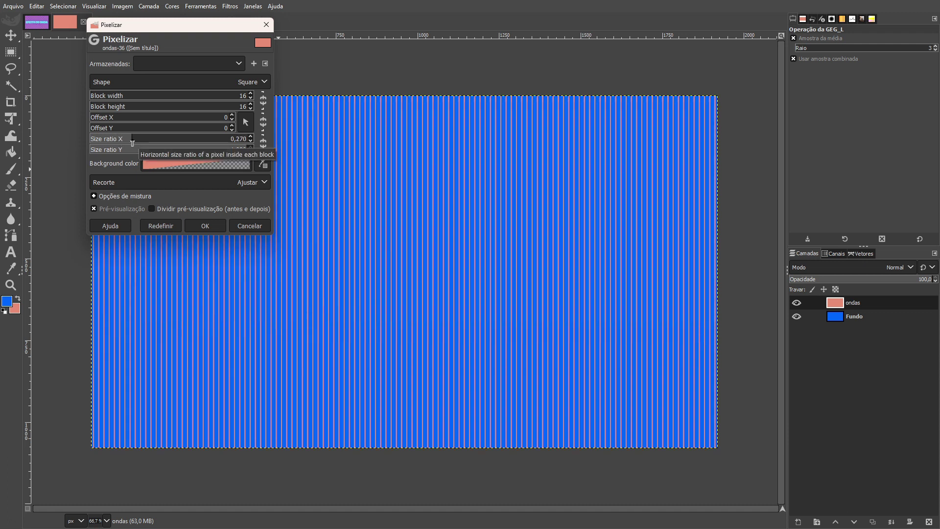
drag(133, 143, 315, 109)
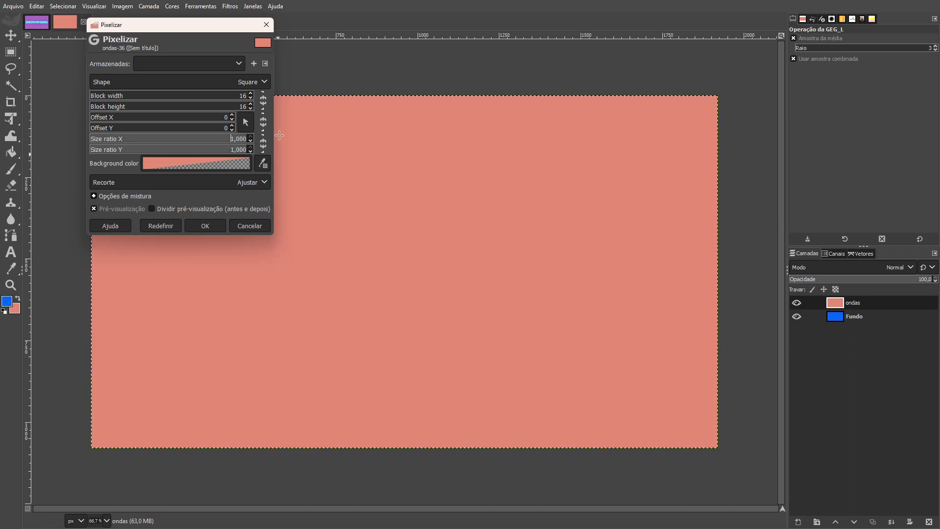
Step: Try horizontal stripes with Size ratio Y 0.261, test block width 120 with Size ratio X 0.407, and restore Size ratio X to 1
drag(229, 152, 131, 156)
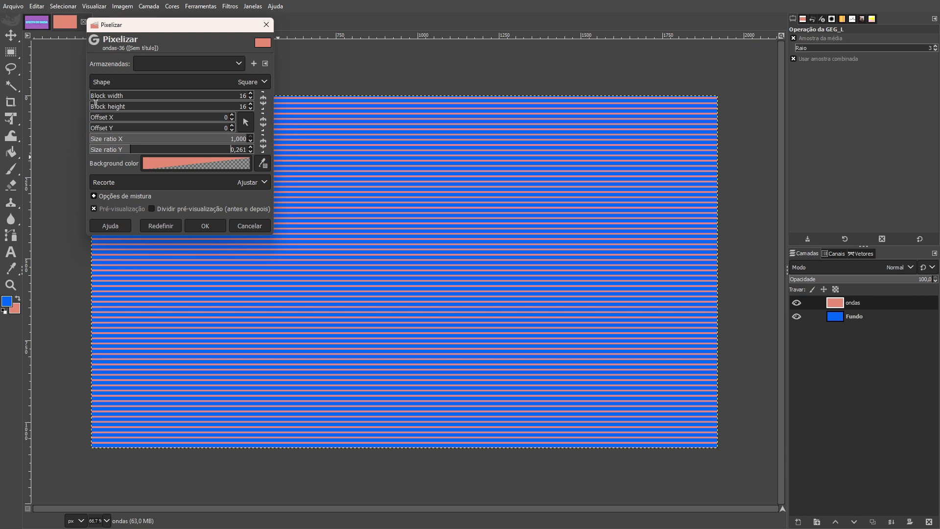
drag(96, 96, 60, 91)
drag(240, 139, 154, 143)
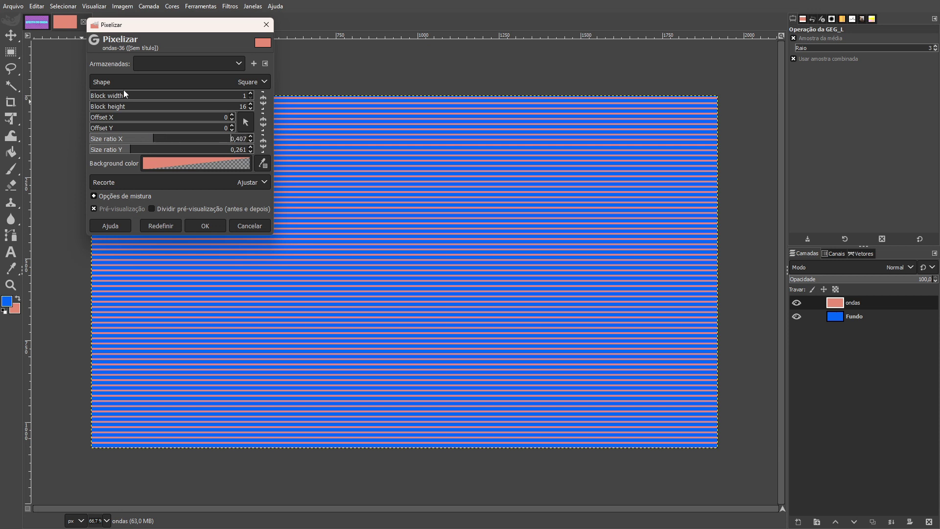
mouse_move(105, 101)
mouse_down()
mouse_move(131, 101)
mouse_move(99, 107)
mouse_up()
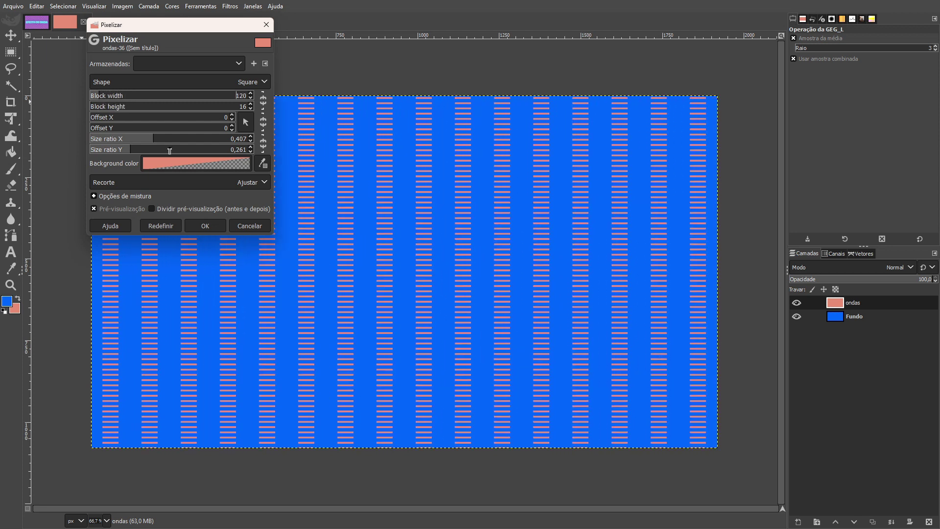
drag(157, 142, 254, 140)
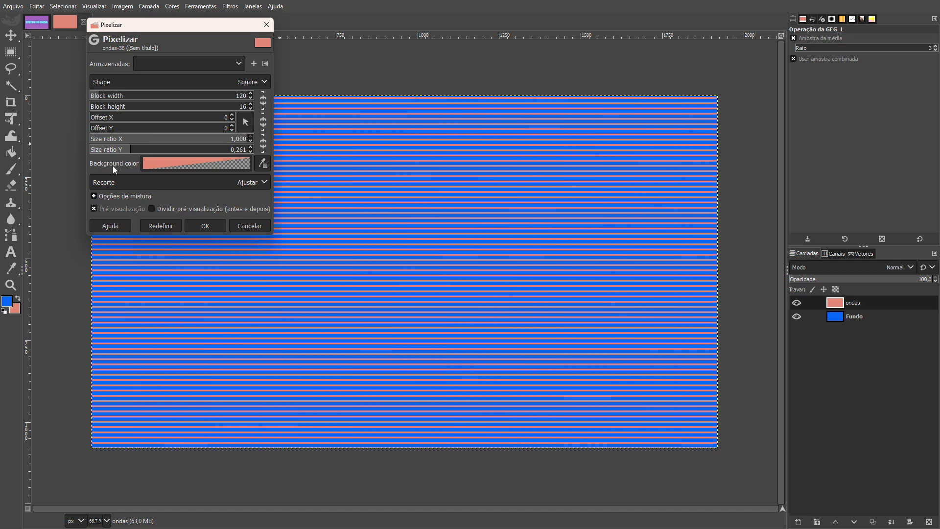
Step: Apply Pixelizar as thin horizontal stripes with block width 1, block height 25 and Size ratio Y 0.233
click(99, 97)
click(97, 108)
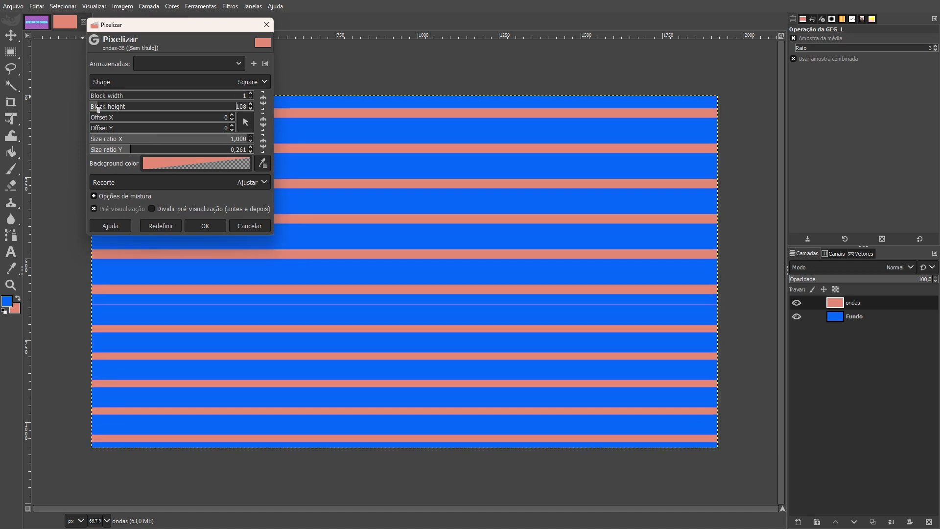
drag(97, 108, 93, 109)
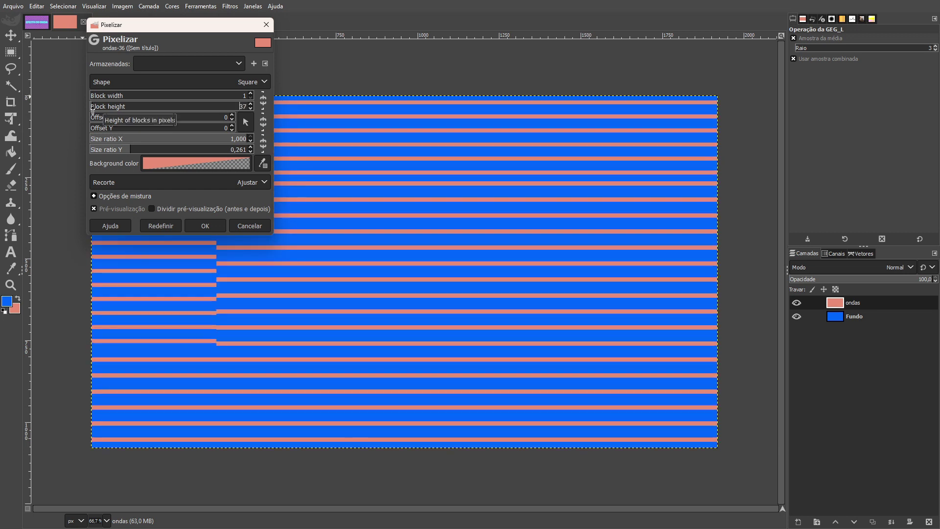
drag(142, 149, 159, 150)
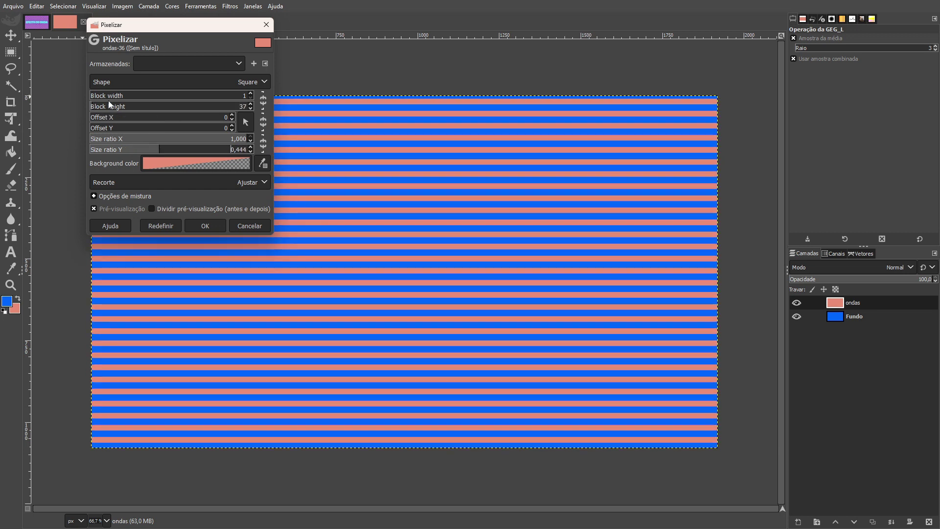
drag(102, 108, 98, 109)
drag(152, 151, 127, 153)
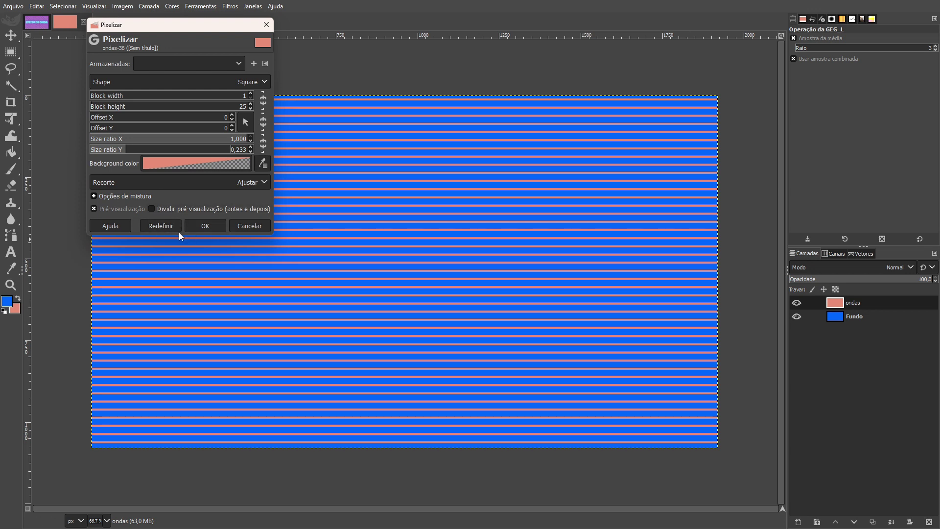
click(206, 226)
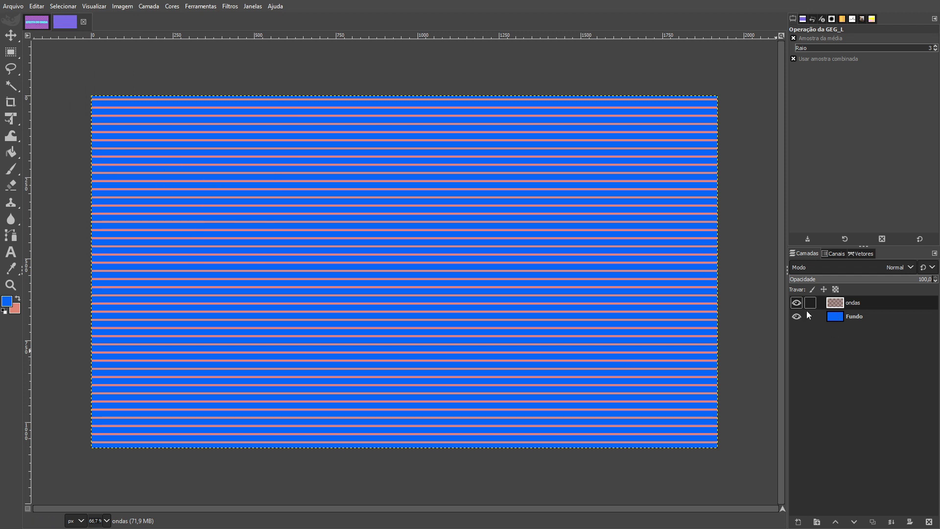
Step: Duplicate the ondas layer with the original hidden, and start the Ondular distortion filter on the copy
click(873, 522)
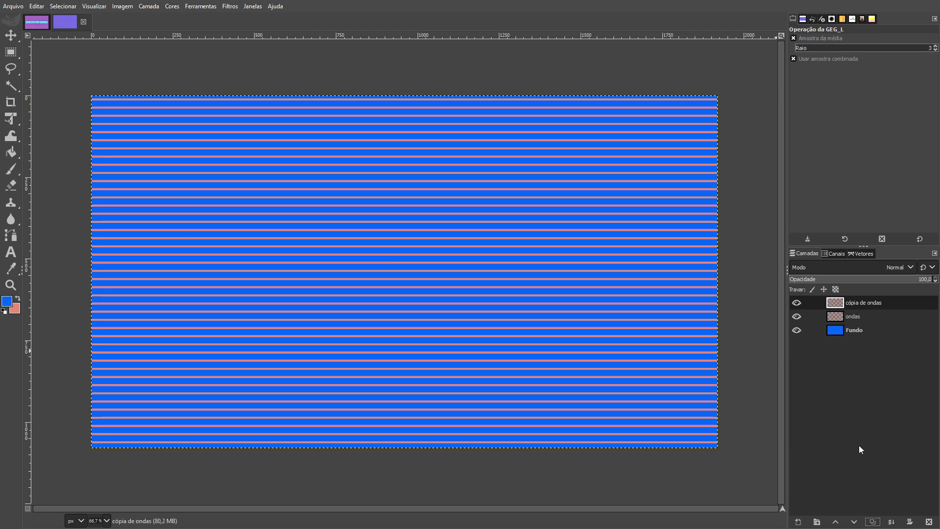
right_click(183, 159)
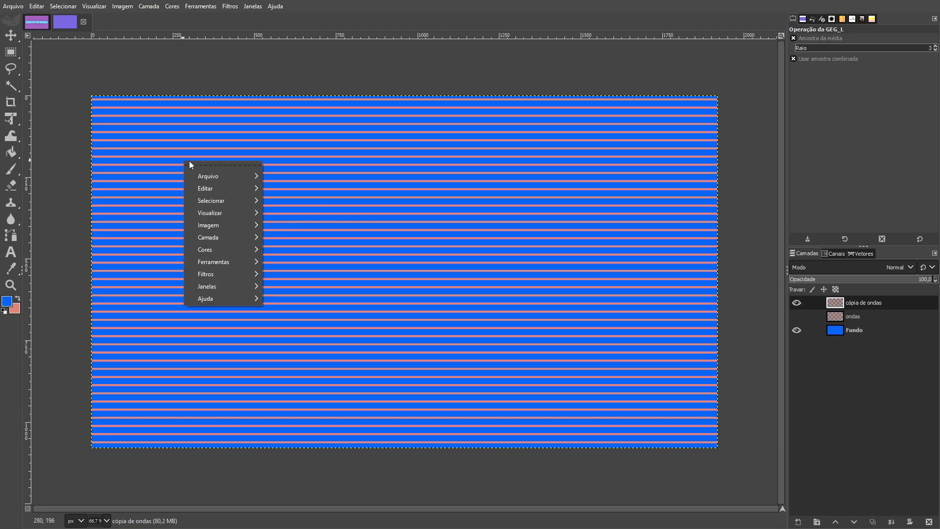
mouse_move(233, 277)
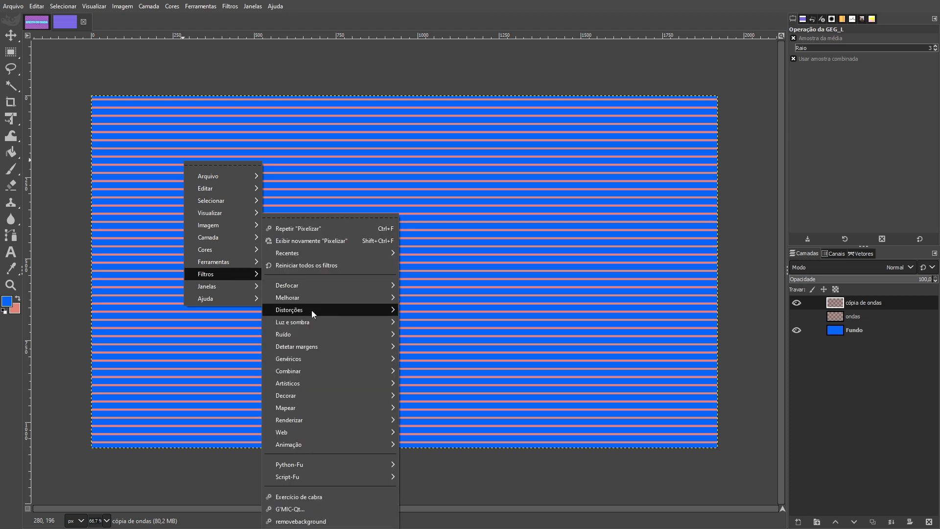
mouse_move(357, 314)
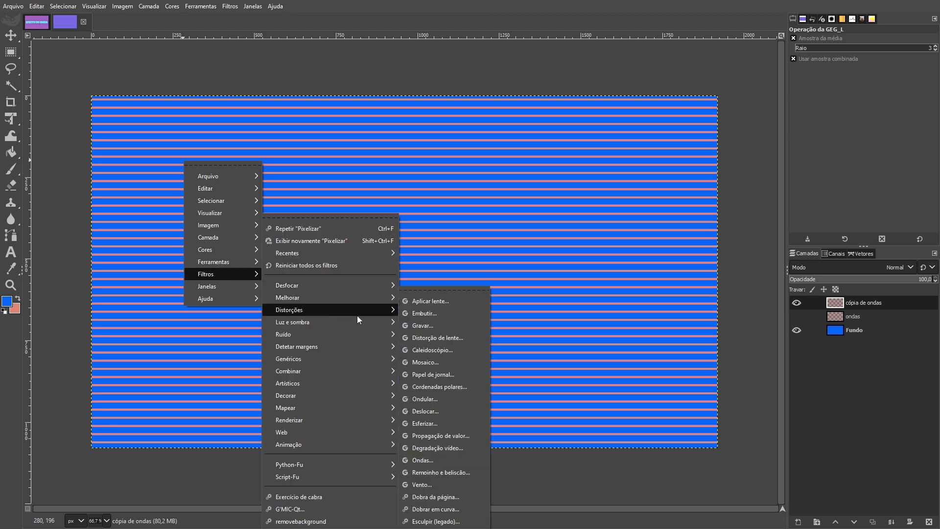
click(425, 399)
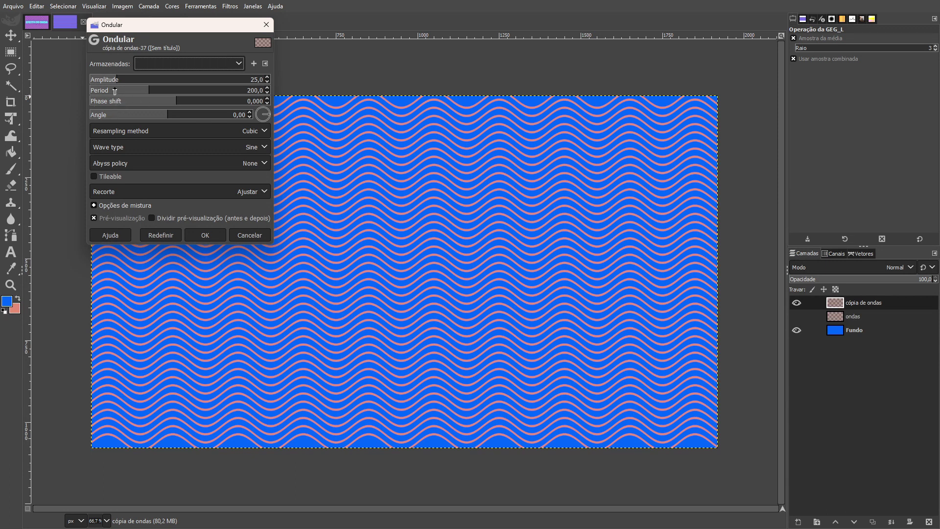
Step: Try a ripple with amplitude 32.3, period 238.7, angles 52.88 and -64.12, and phase shift 0.135
drag(116, 79, 147, 116)
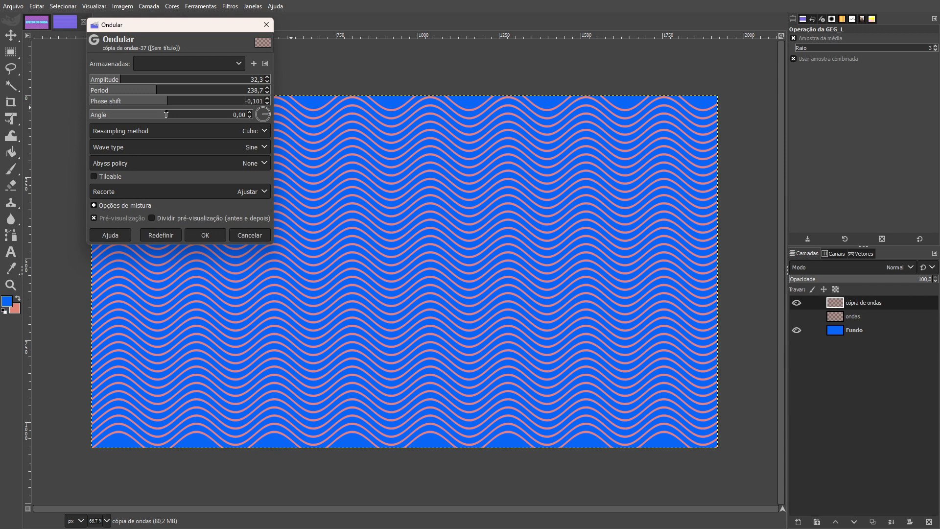
drag(168, 118, 191, 119)
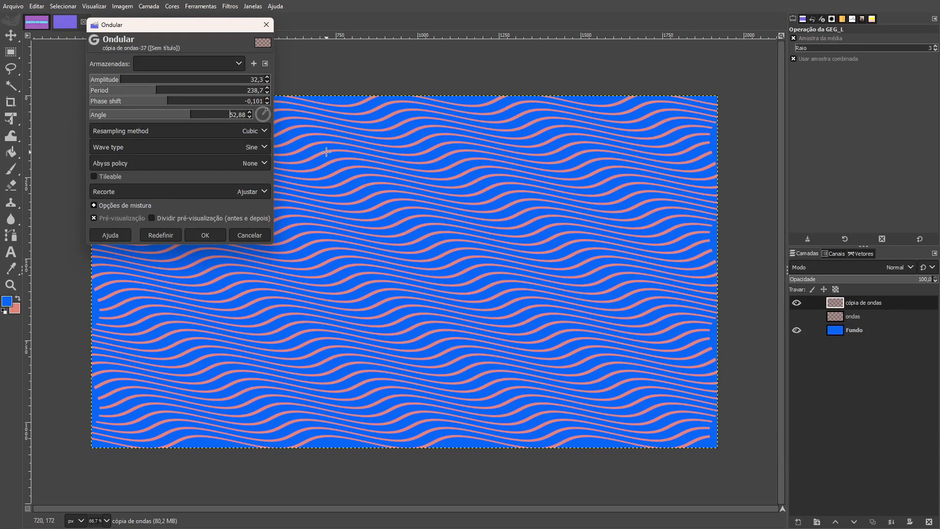
drag(195, 116, 150, 106)
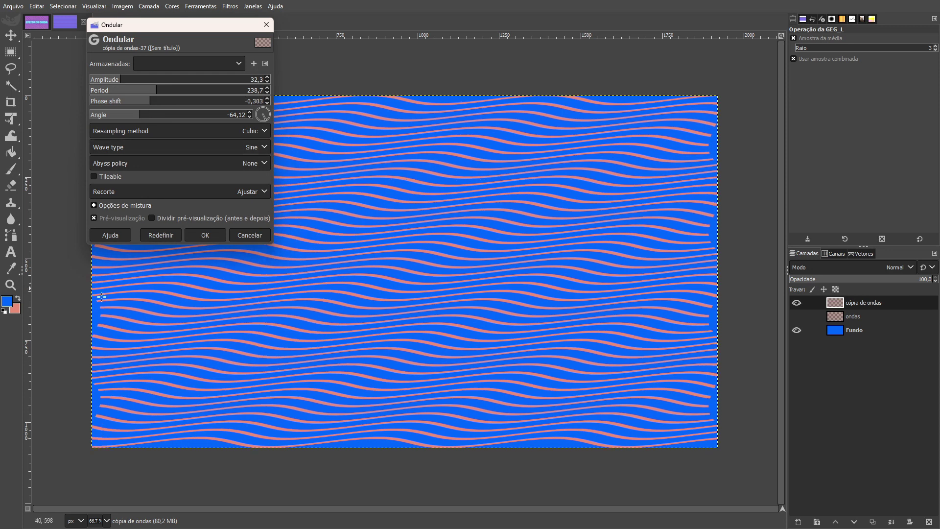
drag(149, 103, 188, 119)
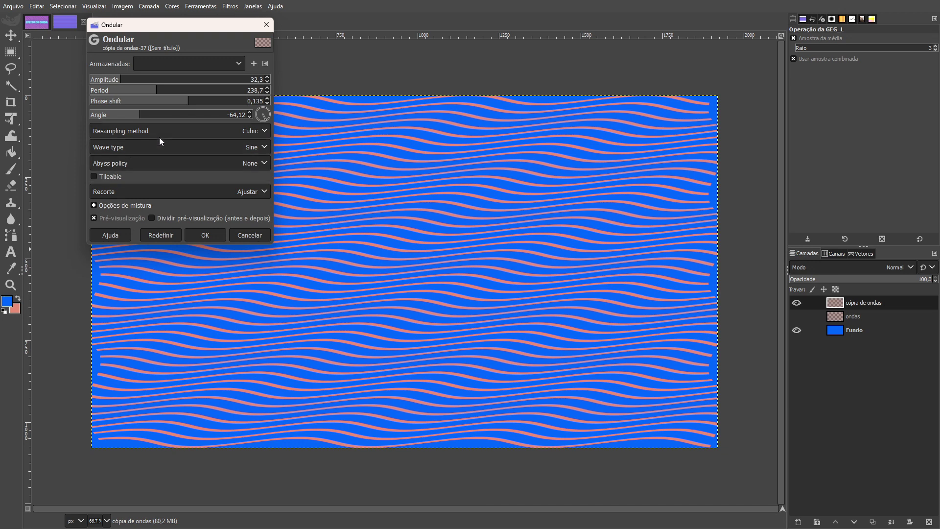
Step: Set the ripple's resampling method to LoHalo
click(136, 131)
click(111, 191)
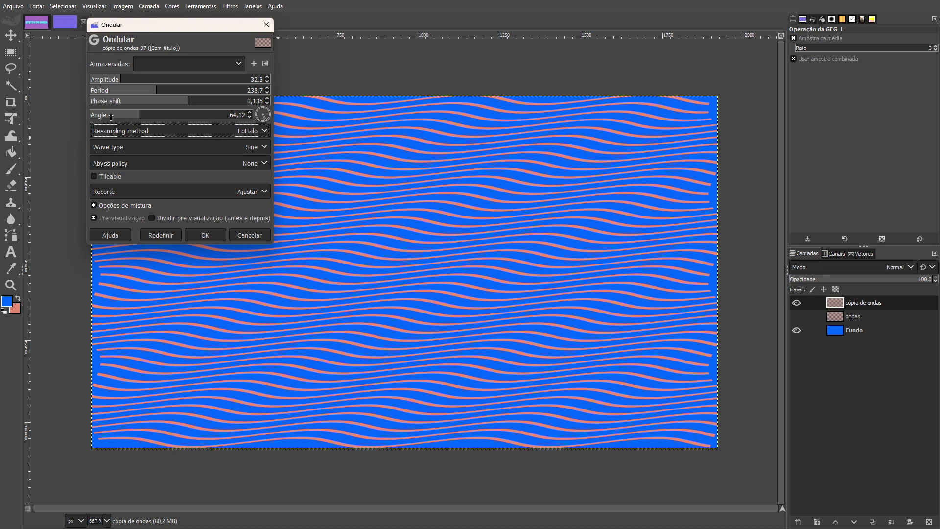
Step: Try the Triangle and Sawtooth wave types on the rippled stripes
click(121, 147)
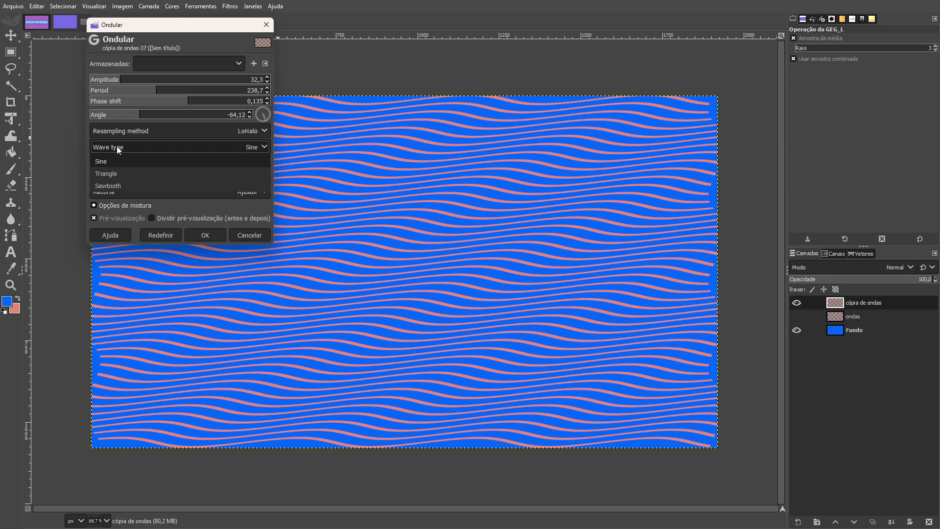
click(110, 173)
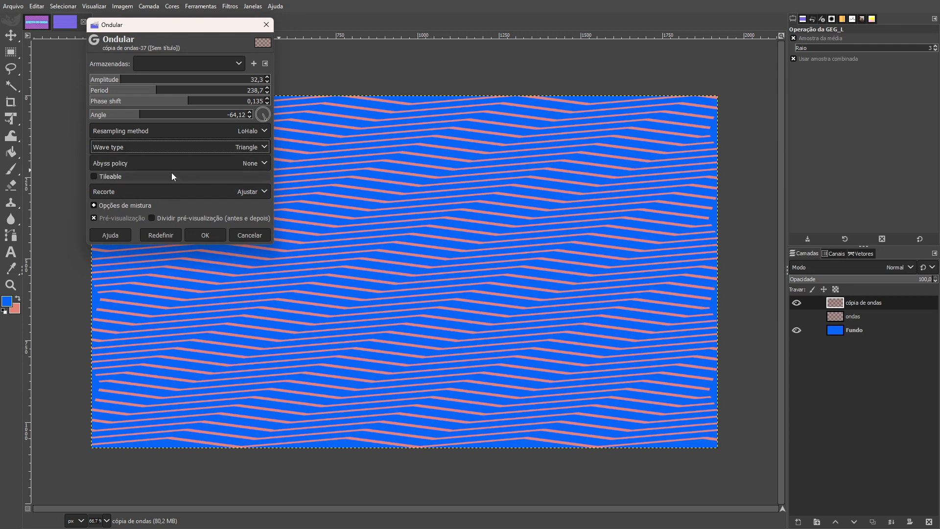
click(129, 147)
click(117, 185)
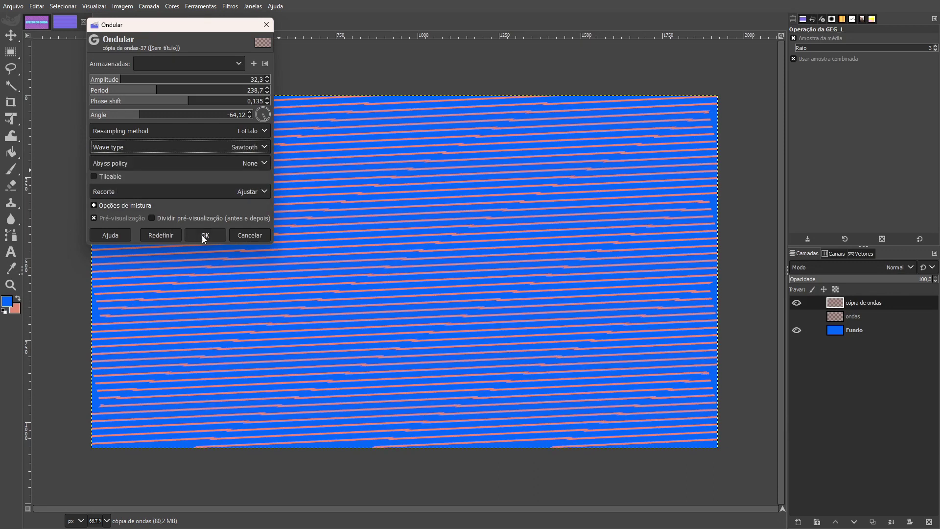
click(119, 145)
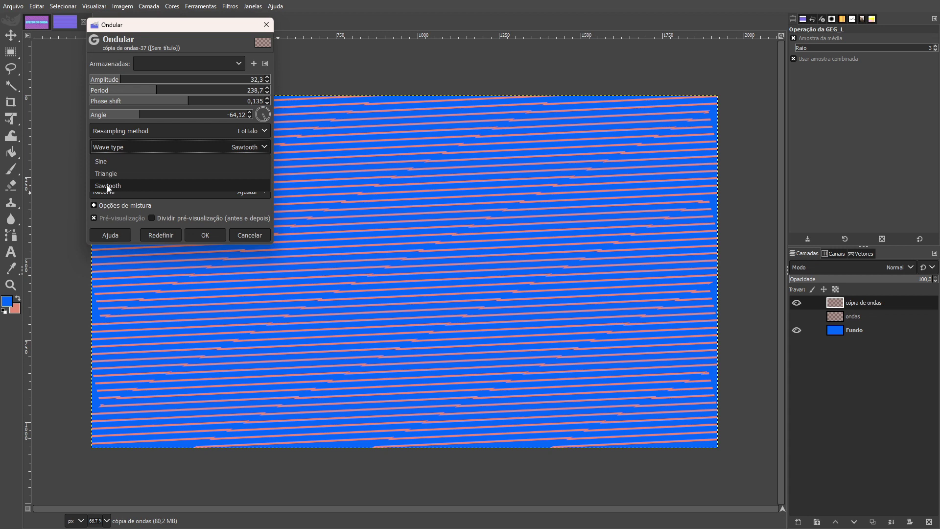
click(129, 146)
click(142, 147)
click(134, 183)
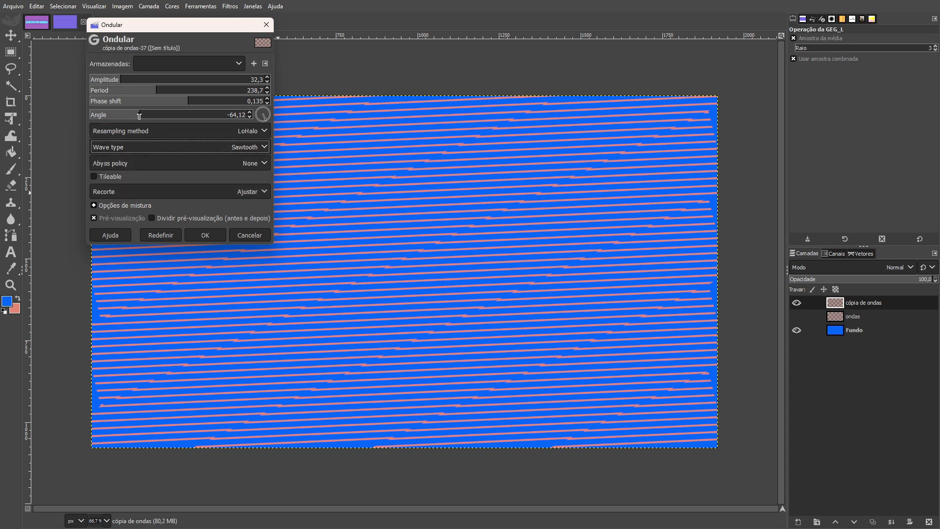
Step: Test the Sawtooth wave with phase shift 0.213 and angles -15.75, 15.75 and about 5
drag(180, 104, 160, 119)
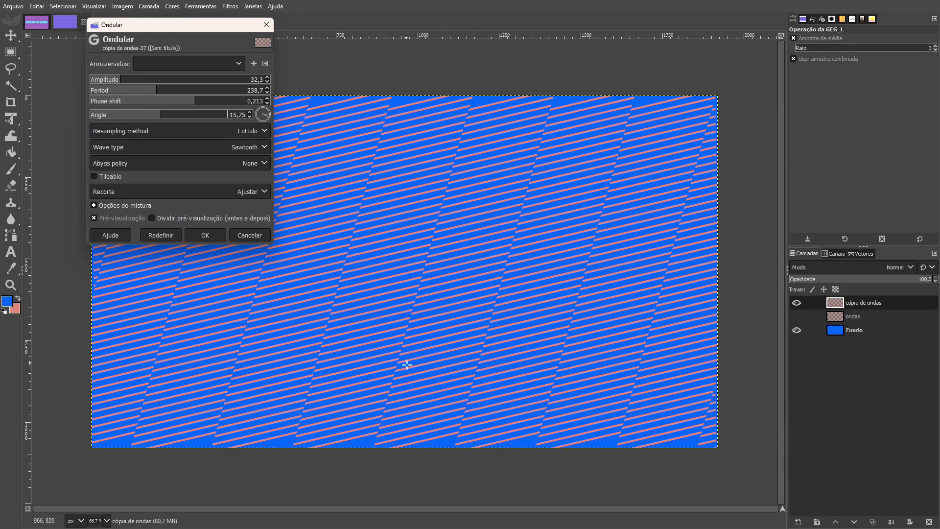
key(Delete)
key(Return)
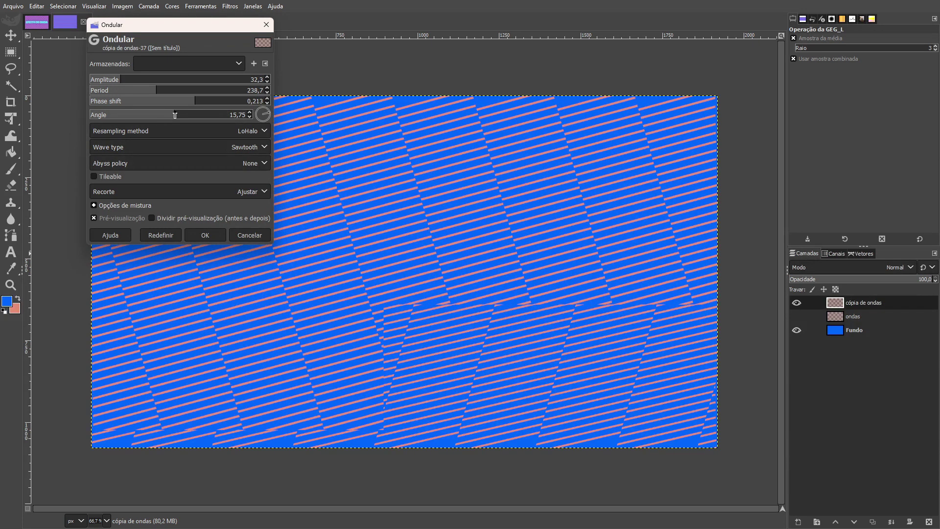
drag(175, 116, 170, 116)
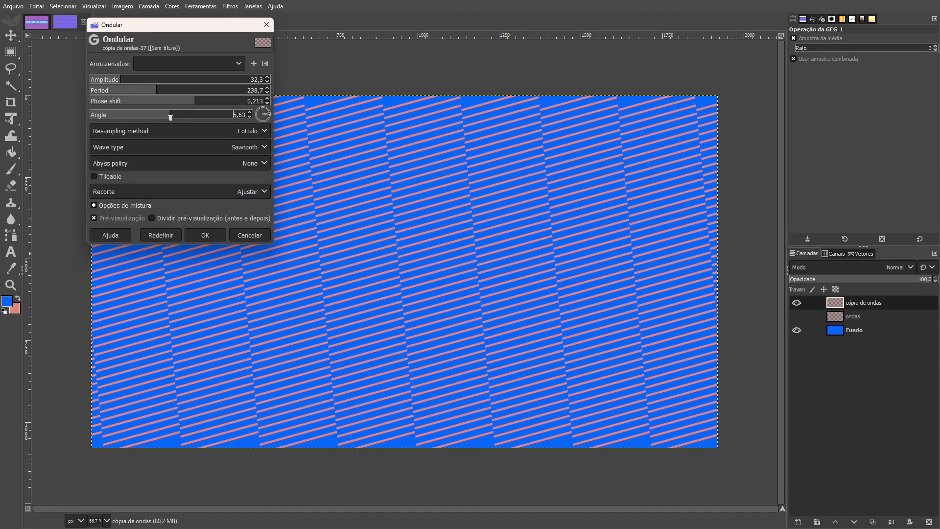
Step: Apply the ripple as a Sine wave with amplitude 172.8, period 485.8, phase shift -0.427 and angle -69.75
click(133, 146)
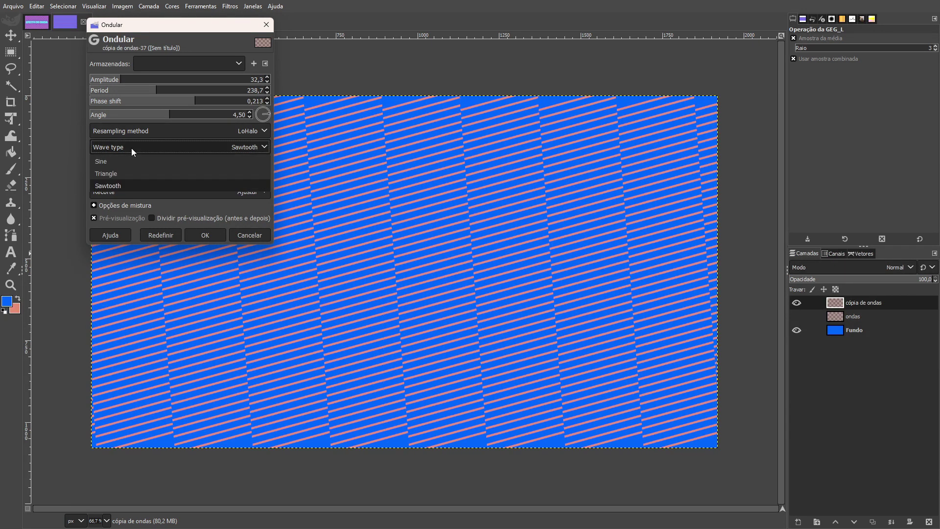
click(110, 162)
drag(157, 118, 198, 93)
drag(137, 79, 139, 102)
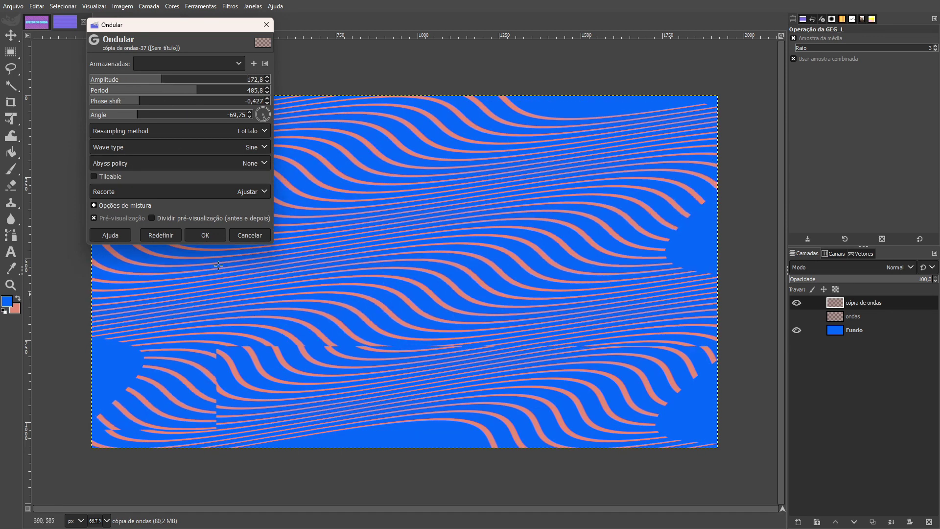
click(203, 236)
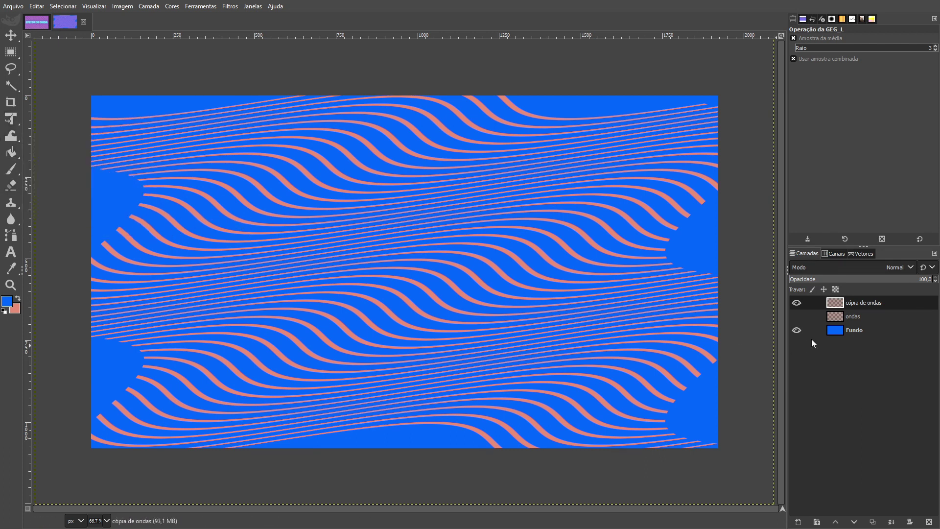
Step: Enlarge the rippled layer about 1.27 times around its centre with Unified Transform and LoHalo interpolation, so the waves cover the whole canvas
click(10, 120)
click(341, 253)
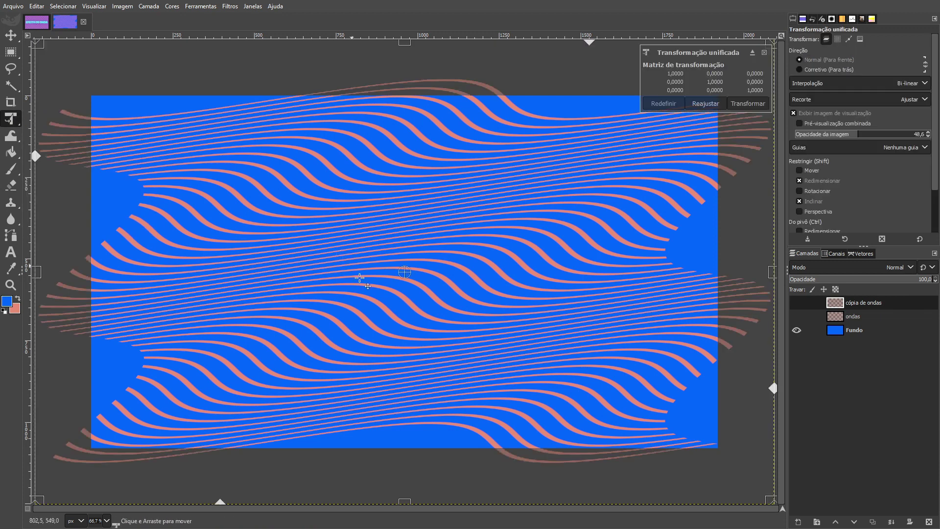
click(835, 83)
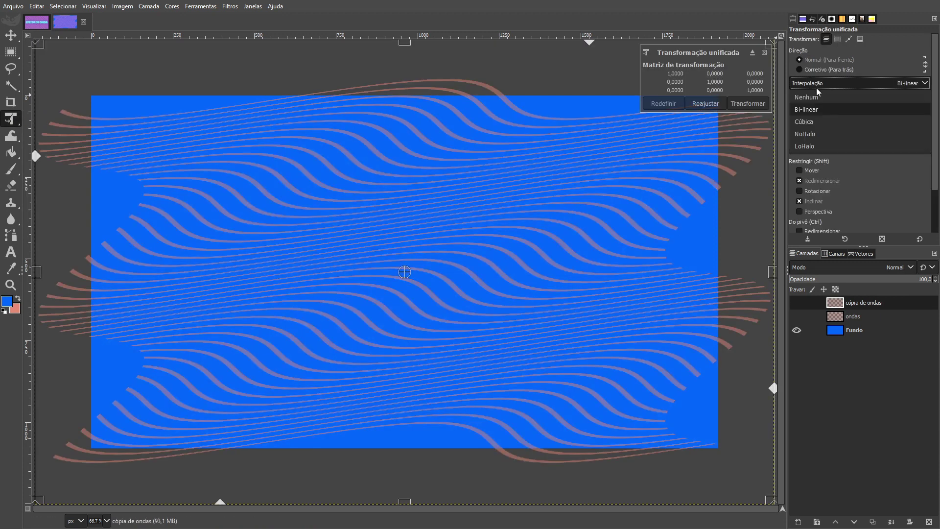
click(809, 147)
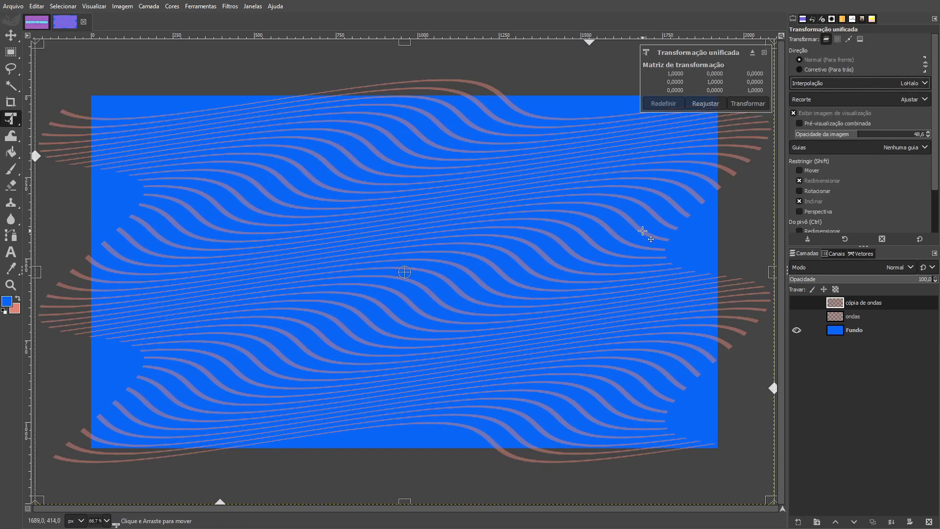
scroll(646, 231, down, 2)
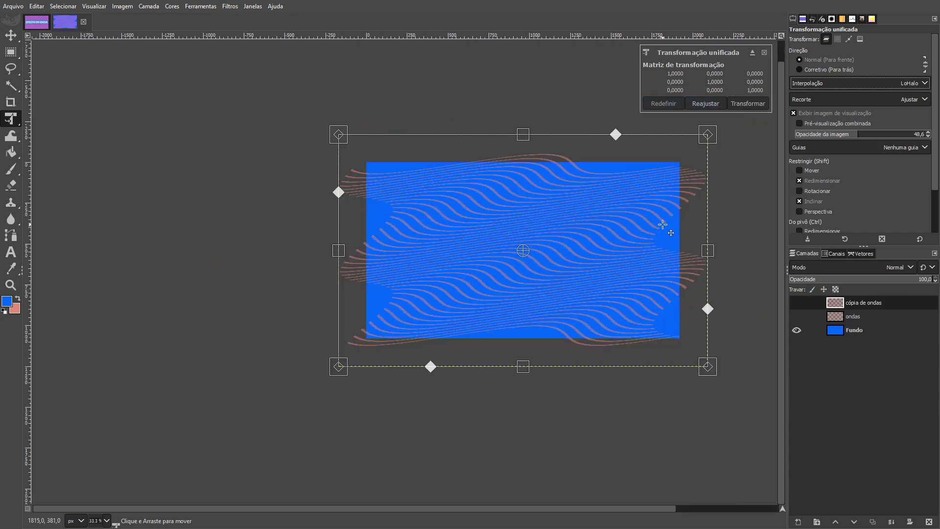
scroll(646, 232, right, 2)
drag(637, 245, 688, 256)
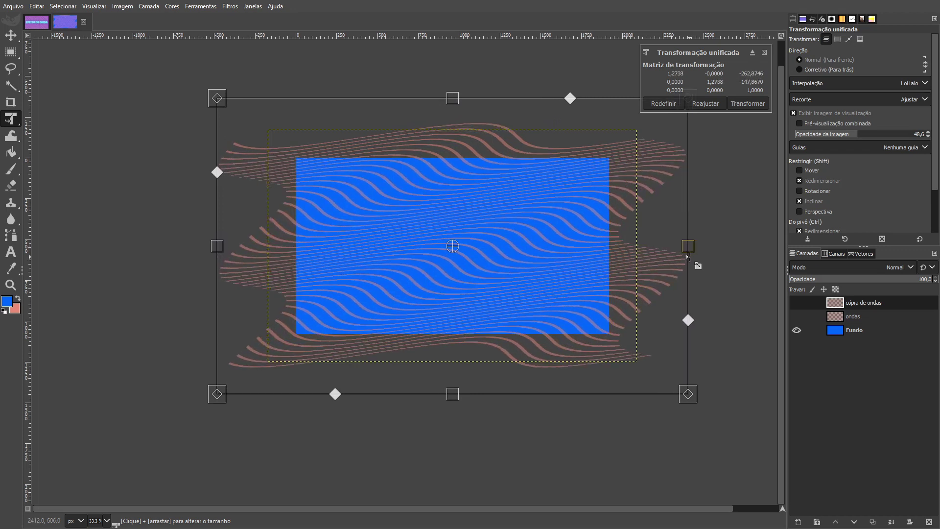
click(748, 103)
scroll(554, 233, up, 1)
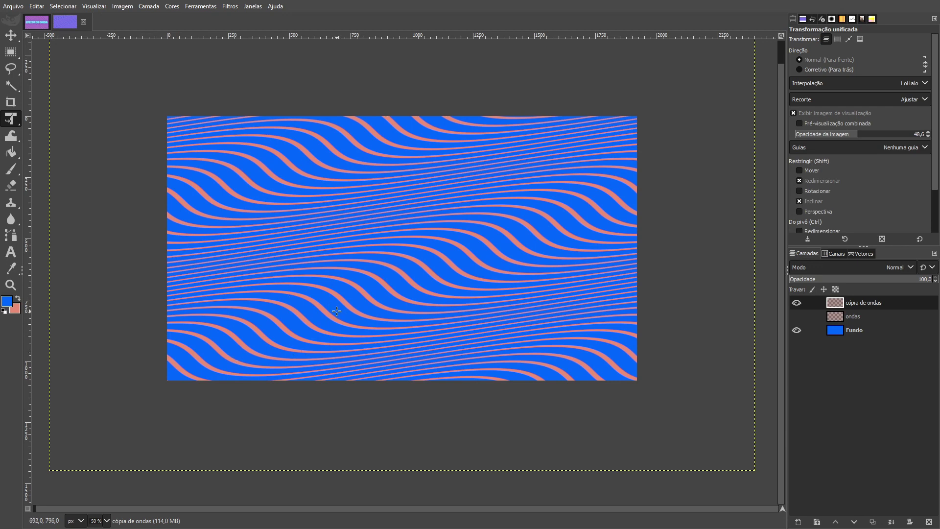
scroll(337, 311, down, 1)
scroll(328, 337, up, 1)
scroll(322, 337, down, 1)
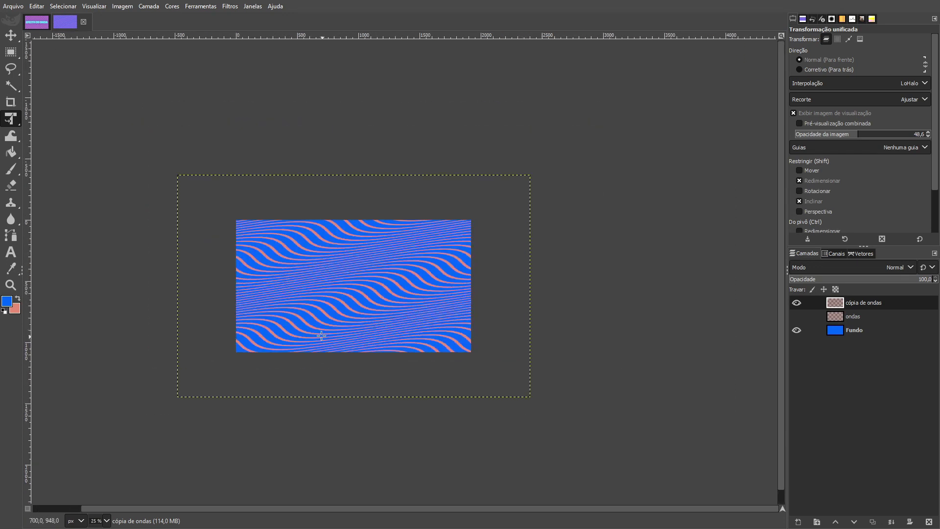
scroll(364, 322, up, 1)
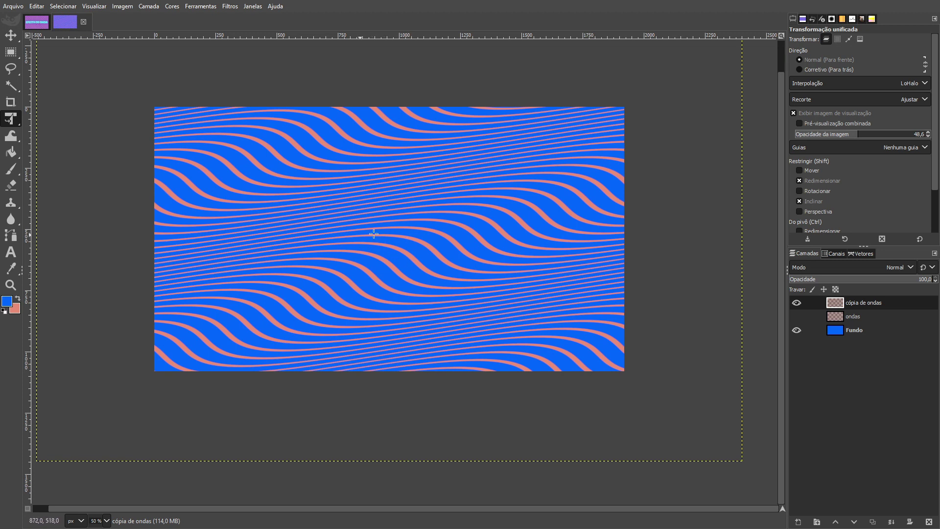
mouse_move(264, 288)
mouse_down()
mouse_move(292, 283)
mouse_move(277, 288)
mouse_up()
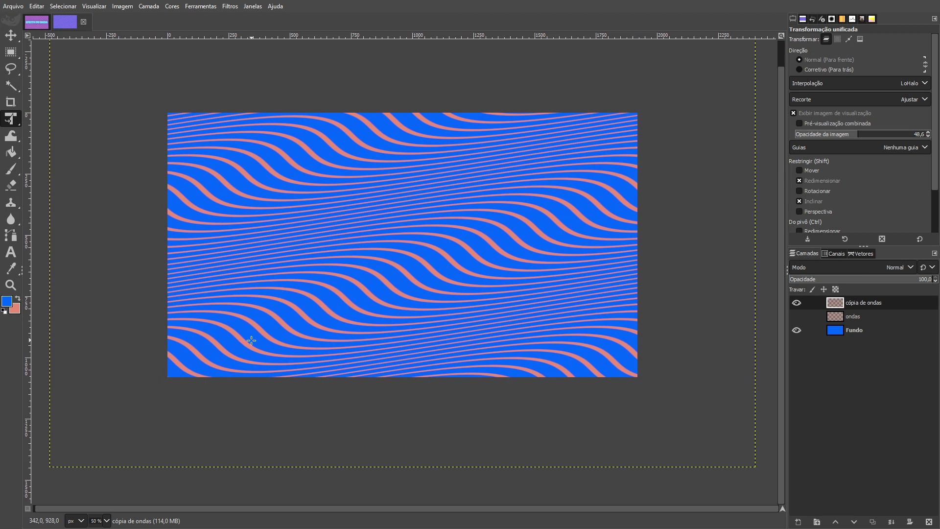